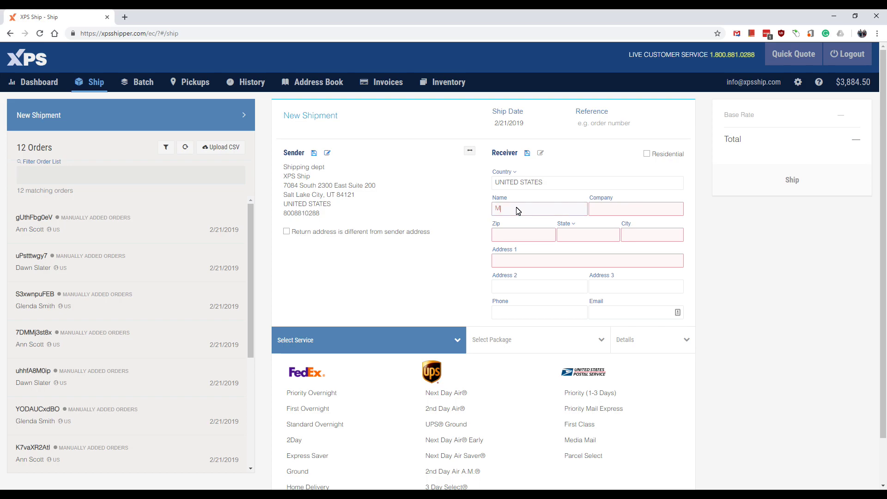
Fill in the receiver details from the saved address entry "The Customer".
type("e ")
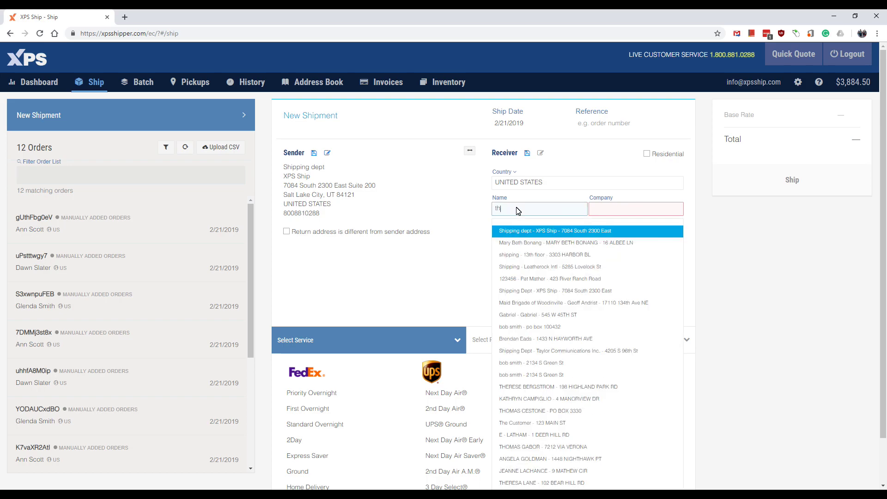
type("cust")
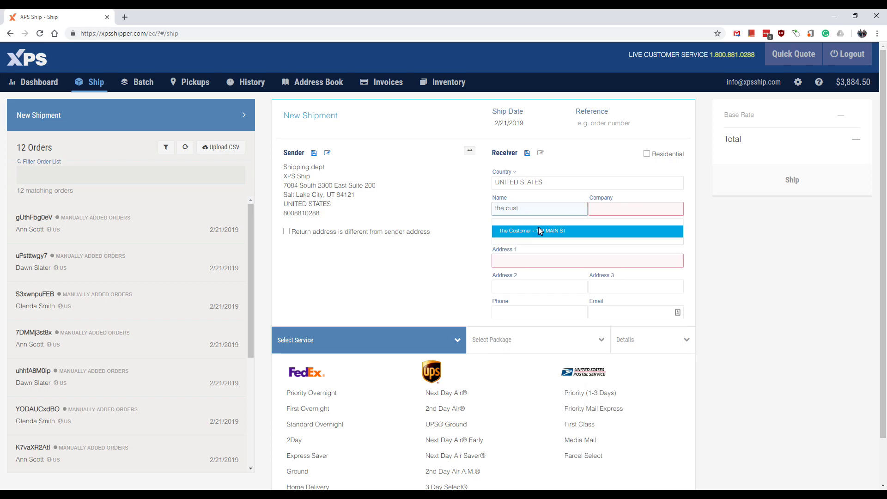
left_click(538, 230)
Set the shipment to USPS Priority (1-3 Days) in a Small Flat Rate Box weighing 1 lb, using the USPS verified address.
left_click(588, 316)
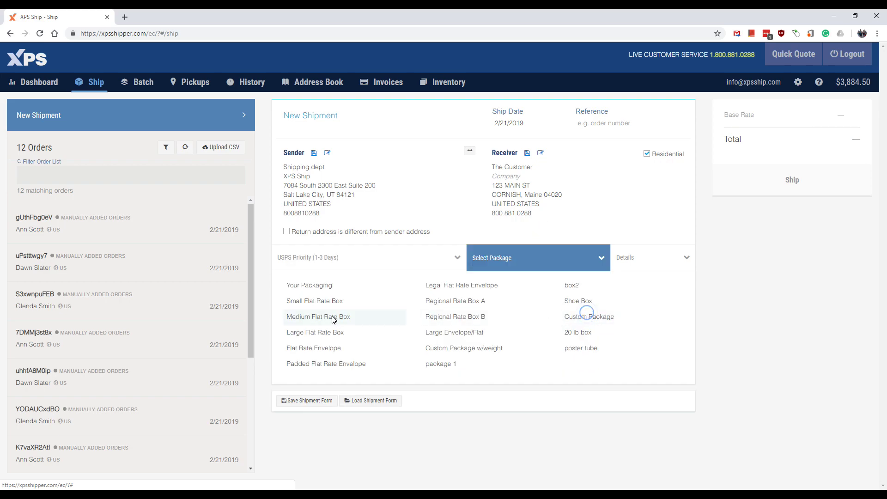
left_click(330, 301)
left_click(430, 339)
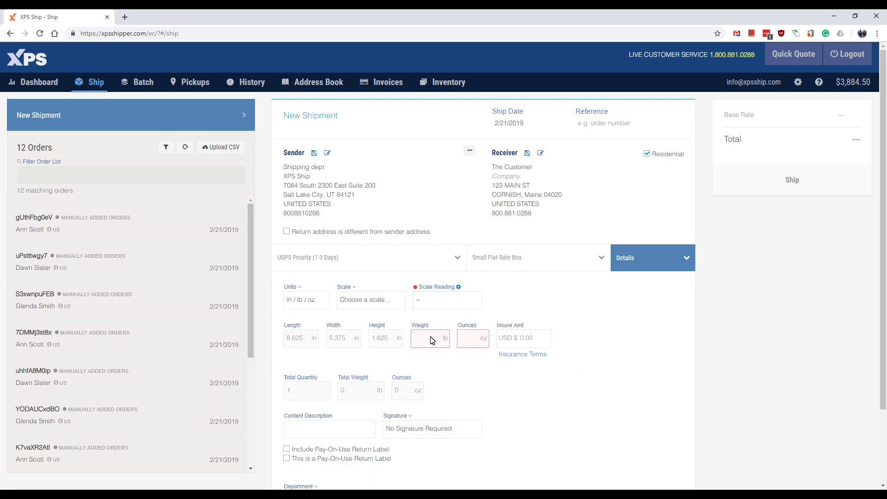
type("1")
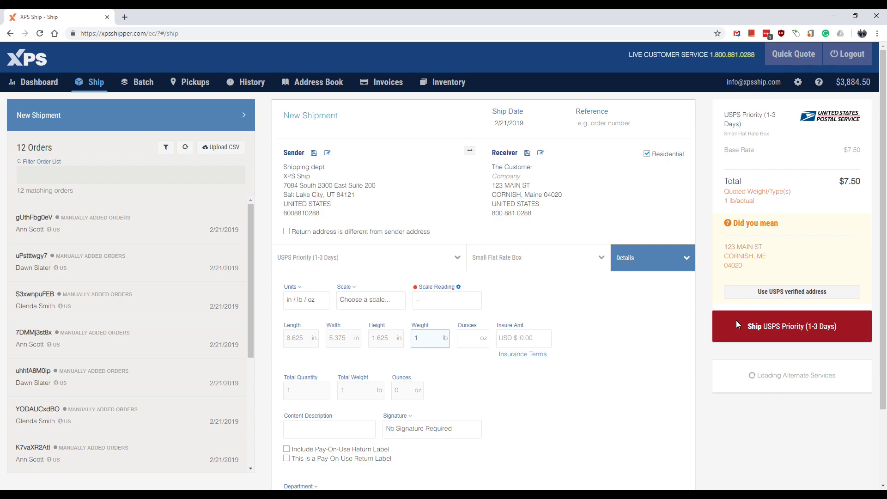
left_click(767, 292)
Include a Pay-On-Use Return Label with the Priority (1-3 Days) label service.
scroll(485, 307, "down", 2)
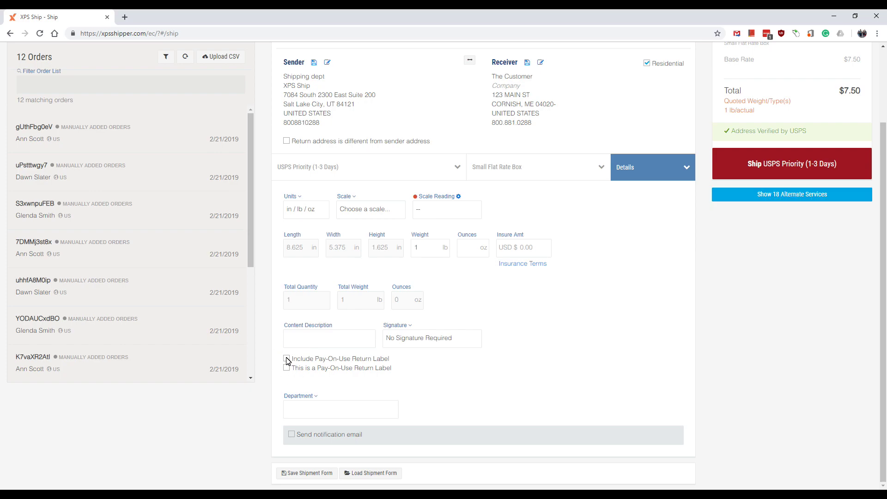
left_click(287, 358)
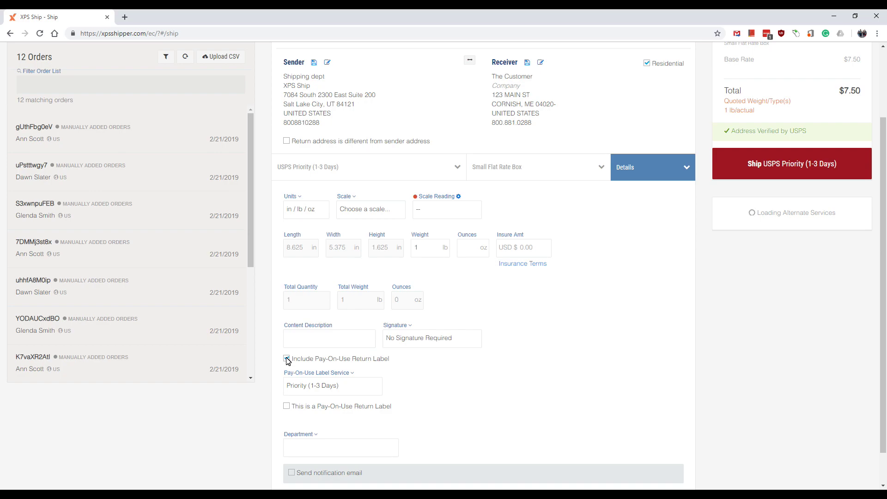
left_click(298, 387)
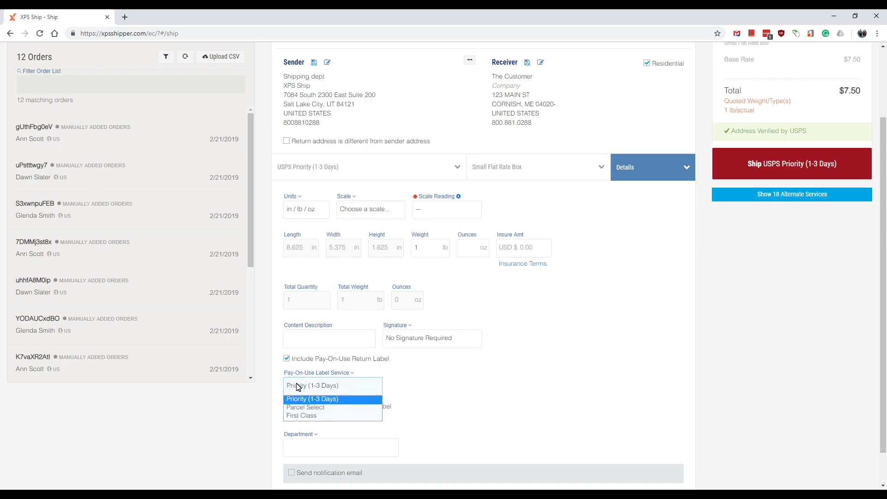
left_click(298, 387)
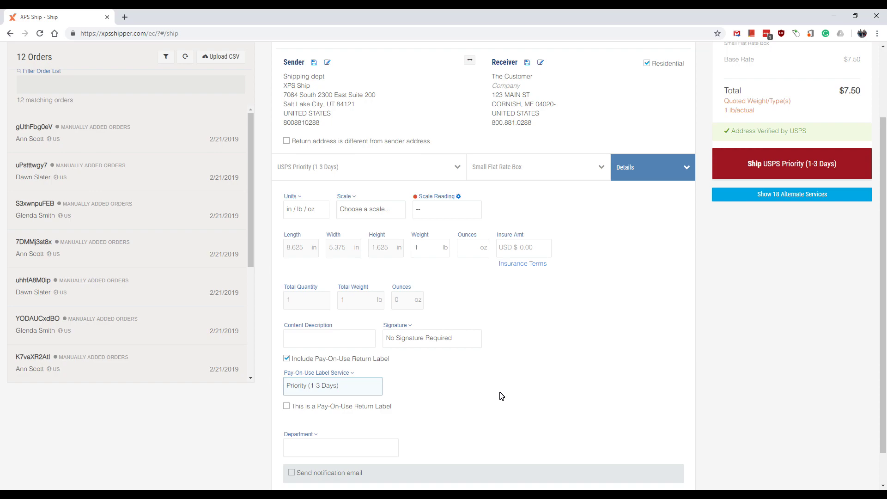
left_click(342, 387)
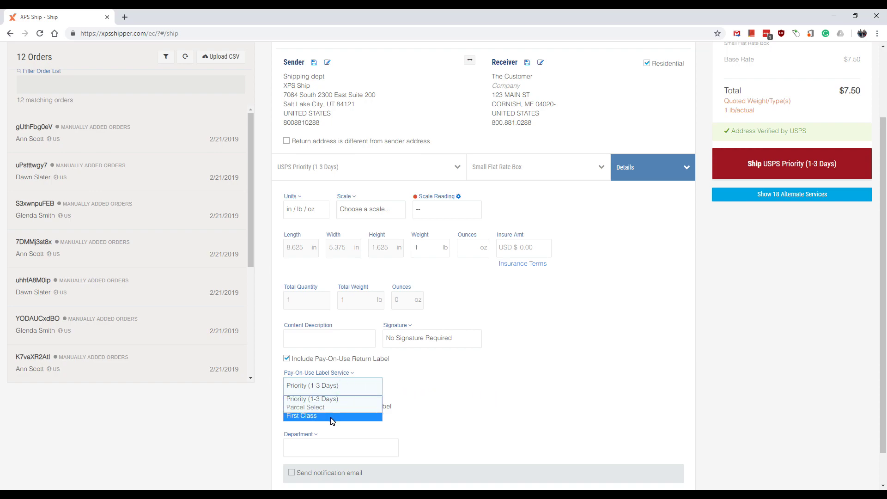
left_click(331, 401)
Ship the package by USPS Priority and review the shipping and return labels in the print preview without saving them.
scroll(711, 407, "up", 2)
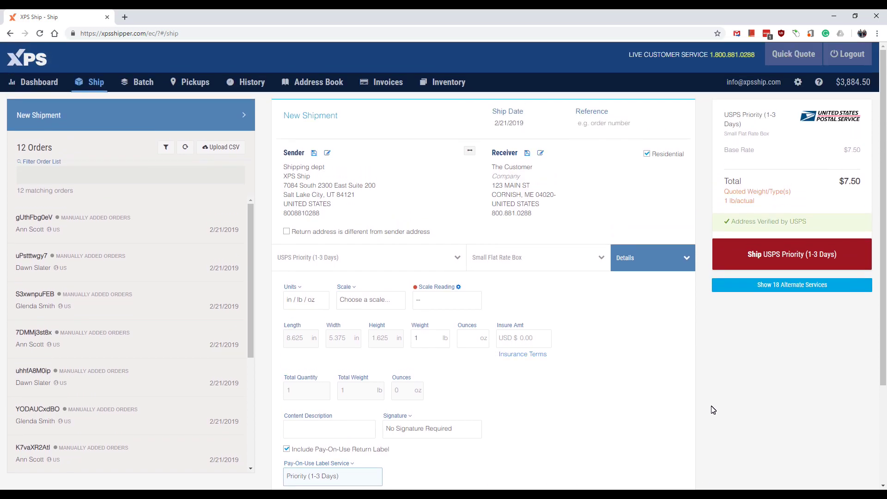
left_click(785, 256)
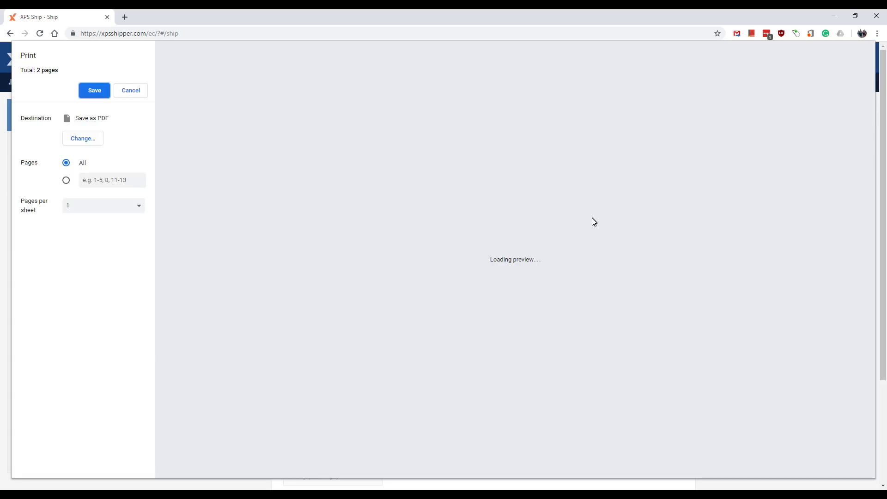
scroll(535, 300, "down", 10)
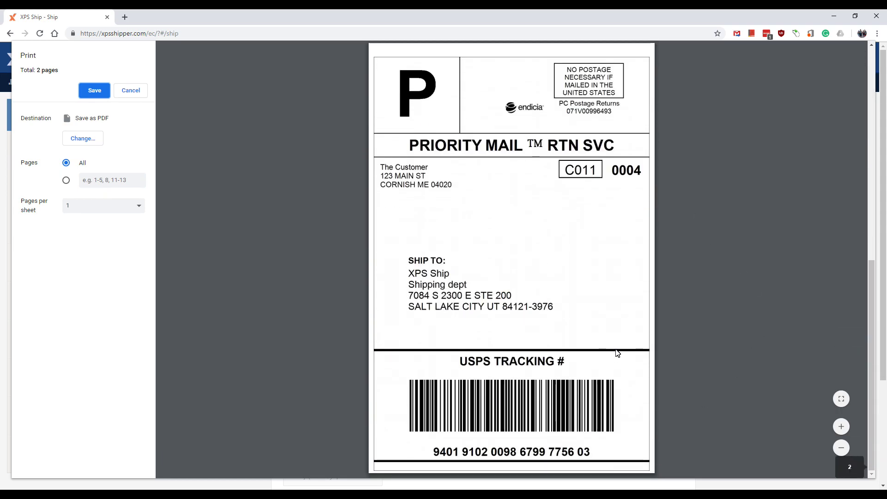
key("Escape")
Open the shipment history and examine the quoted price of the newest return label.
left_click(251, 82)
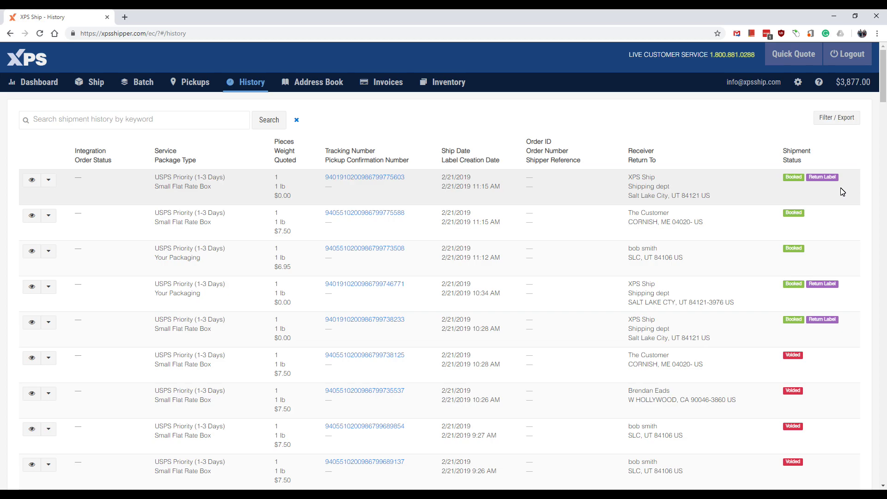
left_click_drag(300, 199, 276, 199)
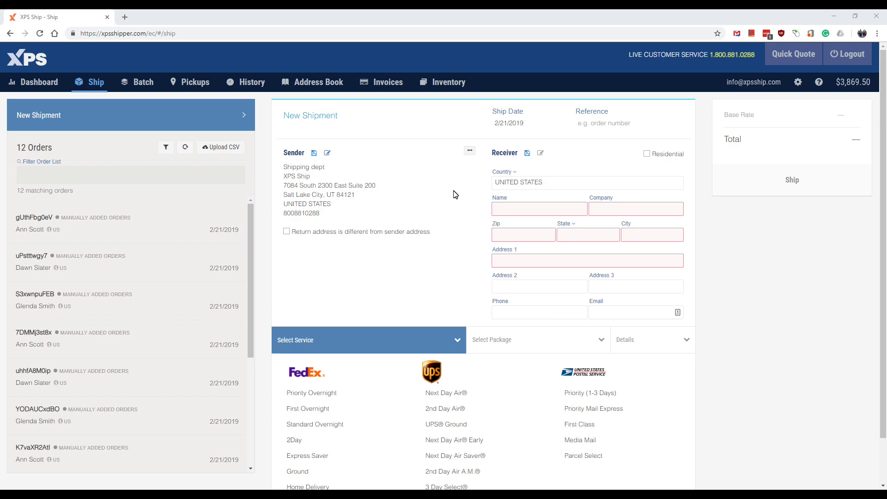
Swap the new shipment's sender and receiver, and fill the sender from the saved address entry "The Customer".
left_click(469, 152)
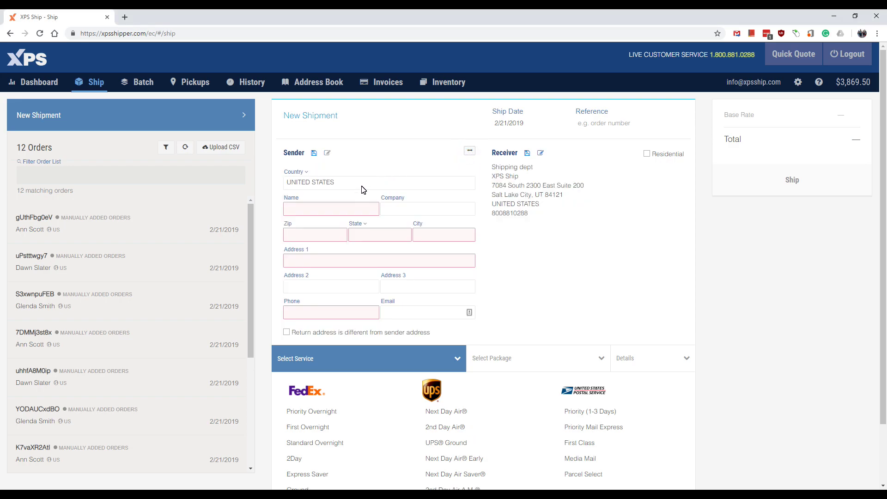
left_click(331, 212)
type("The Cus")
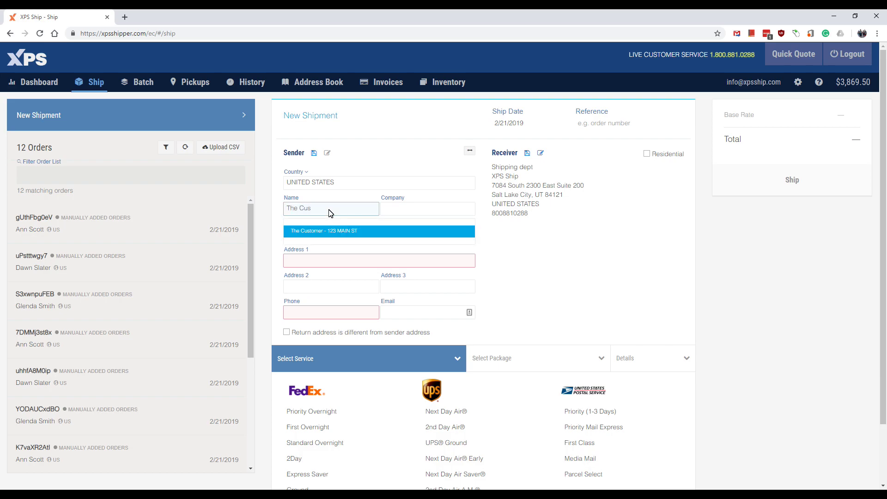
left_click(329, 231)
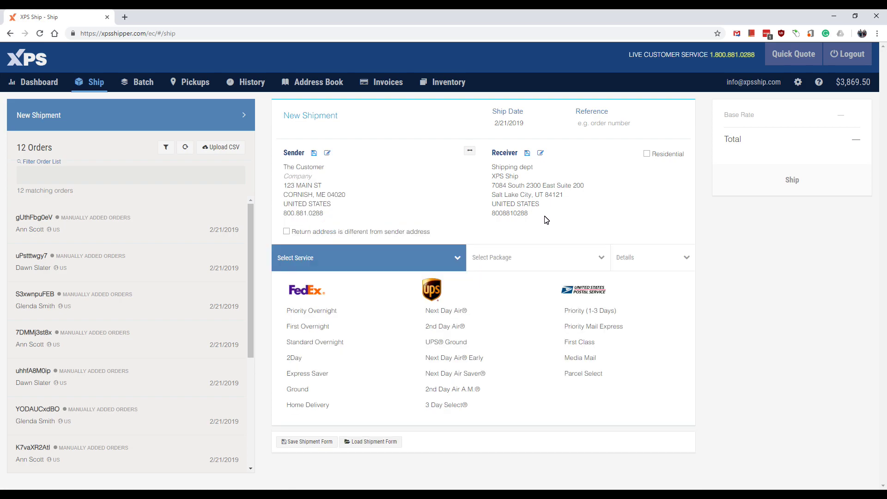
Set the customer's shipment to USPS Priority (1-3 Days) in a Small Flat Rate Box with a weight of 1 lb.
left_click(576, 311)
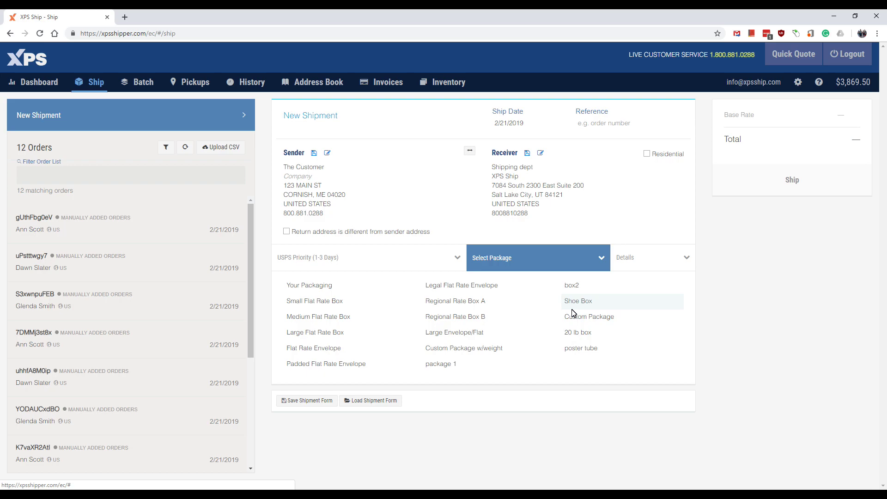
left_click(340, 305)
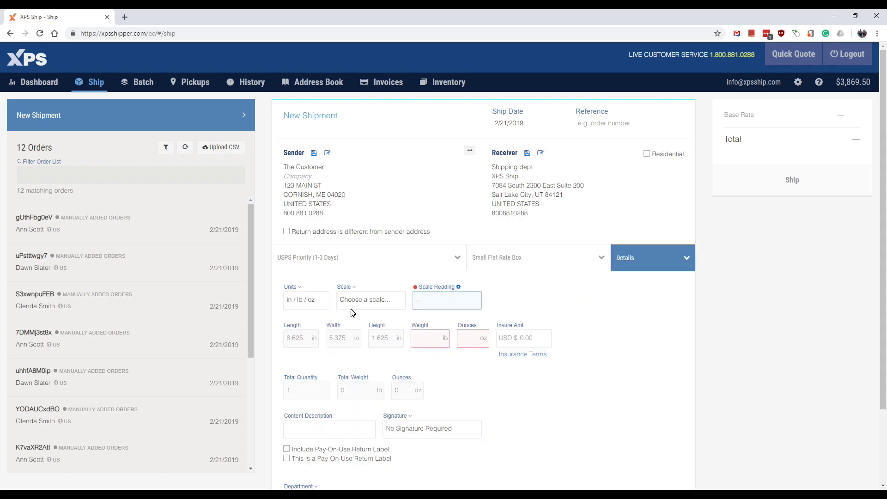
left_click(430, 336)
type("1")
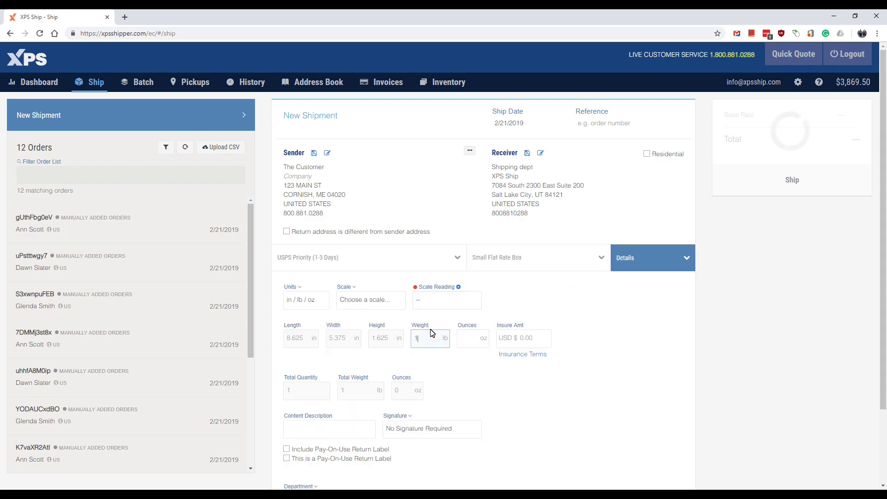
Mark the shipment as a Pay-On-Use Return Label and ship it using the USPS verified address.
scroll(469, 314, "down", 2)
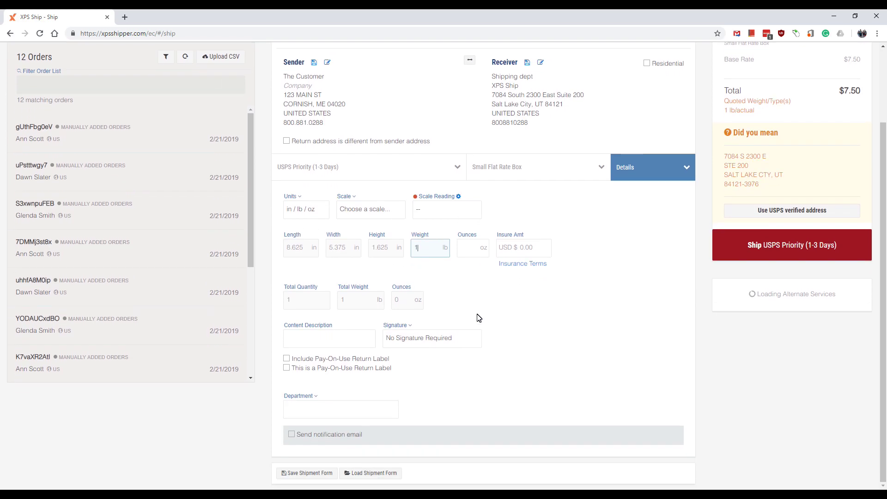
left_click(287, 368)
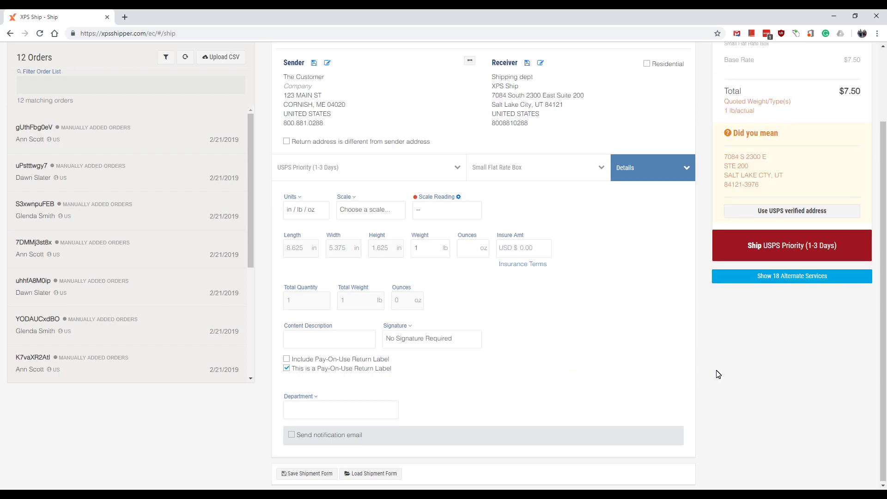
scroll(739, 370, "up", 2)
left_click(789, 301)
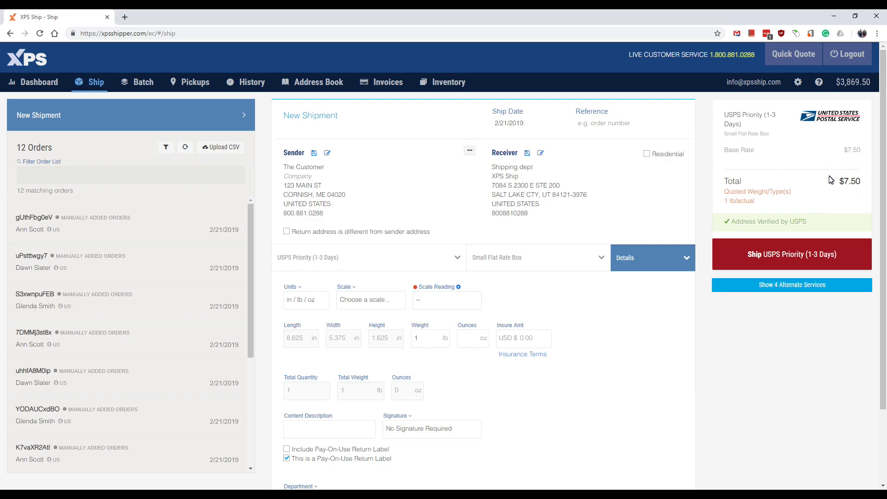
left_click(767, 254)
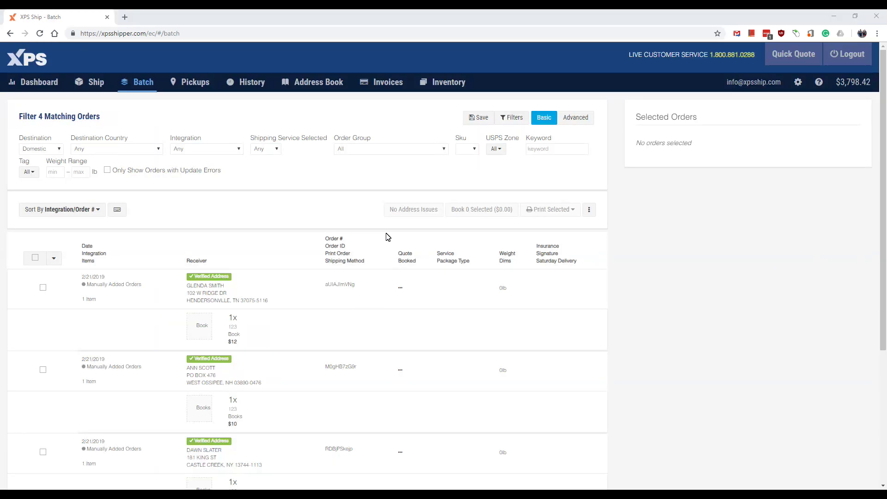
Select all matching batch orders and set them to USPS Priority (1-3 Days) with the Small Flat Rate Box package type.
left_click(141, 84)
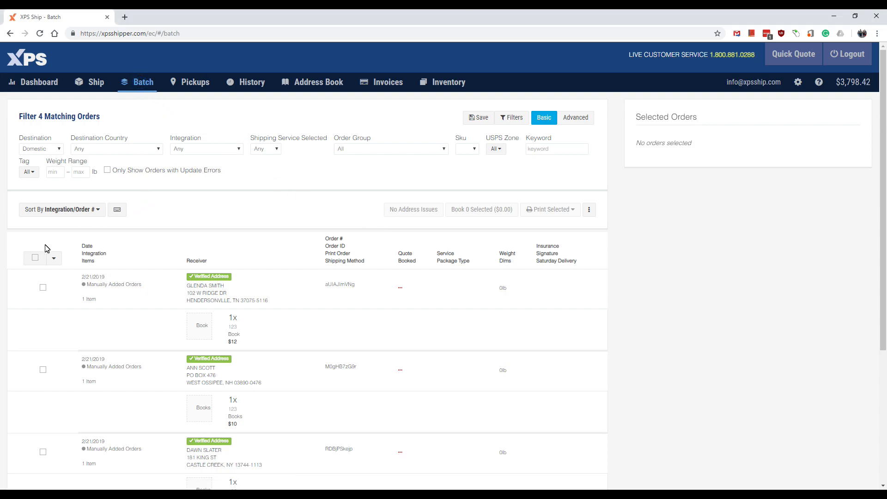
left_click(35, 258)
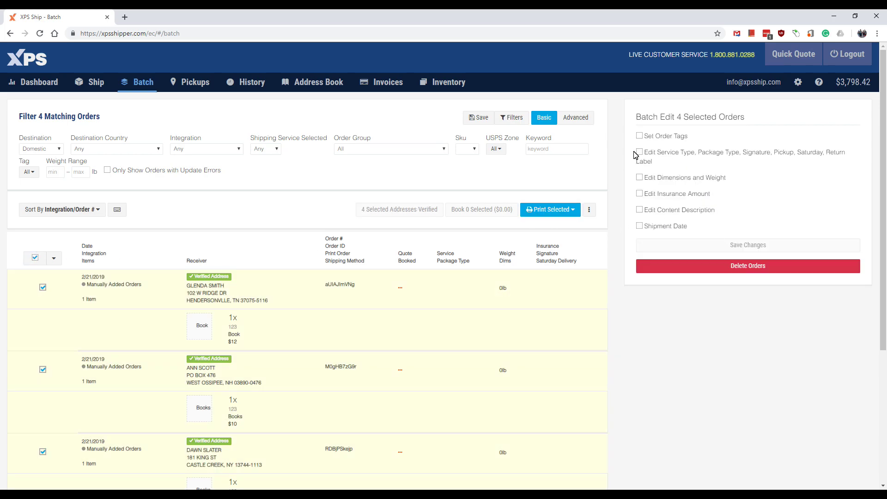
left_click(639, 152)
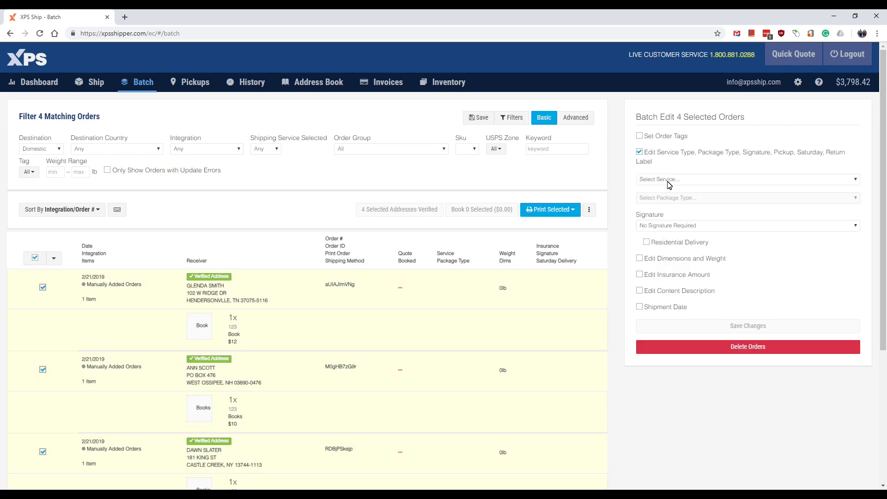
left_click(667, 180)
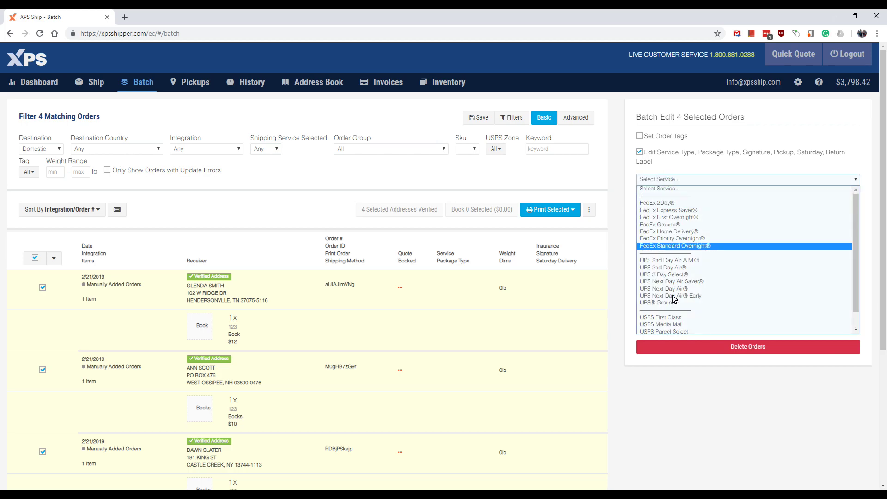
scroll(675, 331, "down", 2)
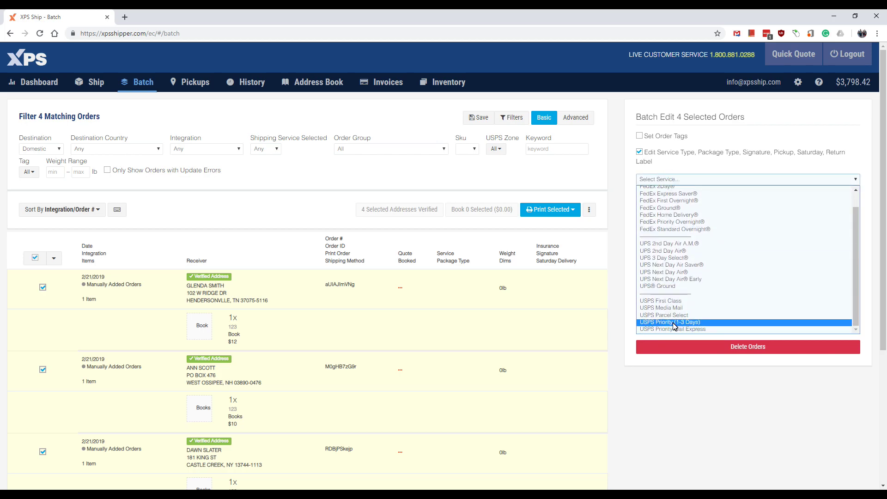
left_click(674, 324)
left_click(680, 199)
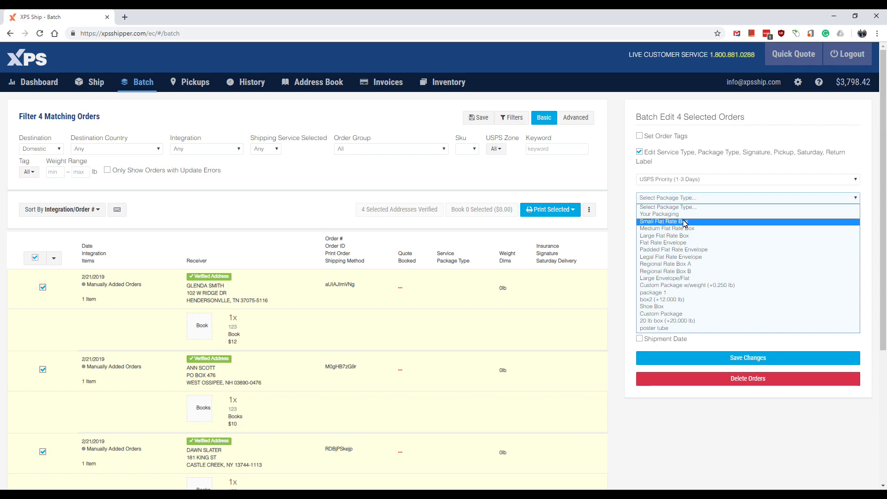
left_click(684, 222)
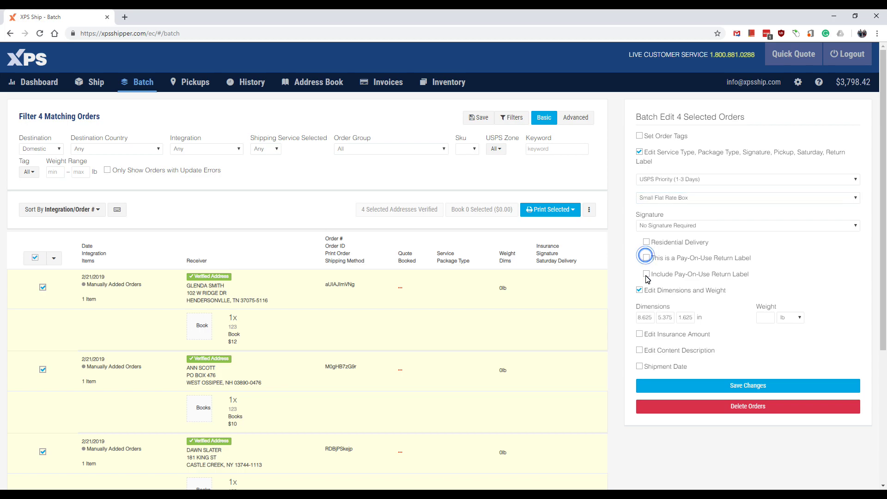
Include a Pay-On-Use Return Label in the batch edit, set the weight to 1 lb, and save the changes.
left_click(646, 274)
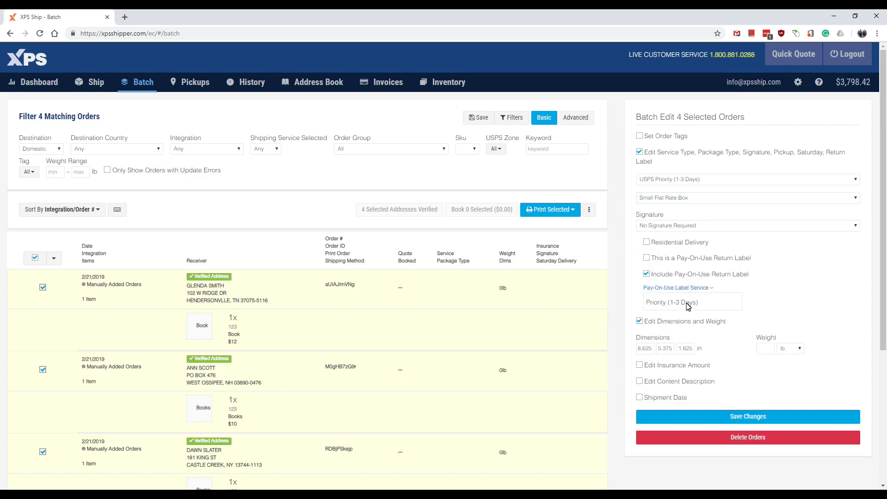
left_click(764, 349)
type("1")
left_click(746, 419)
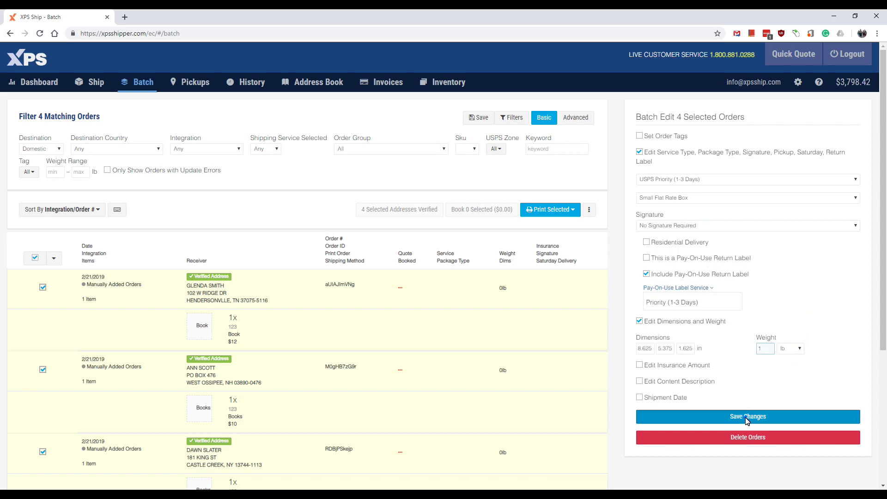
Book the selected batch orders and review the shipping and return labels in the batch label PDF.
left_click(491, 210)
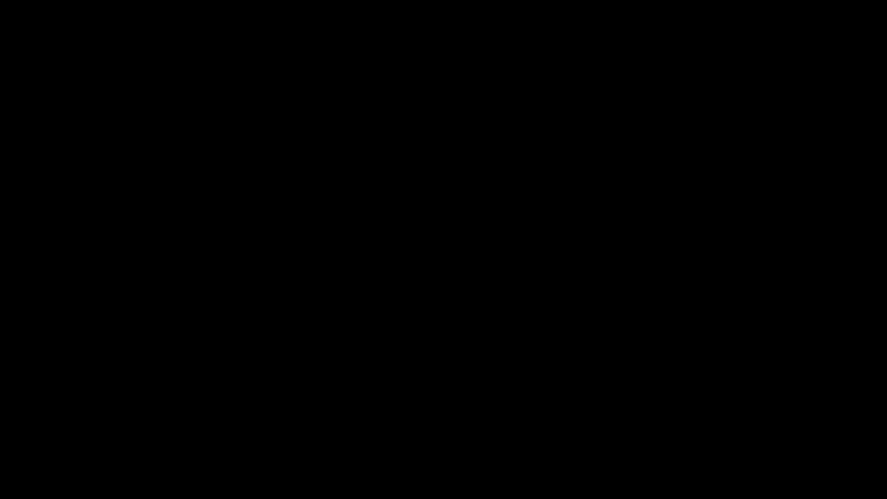
left_click(490, 86)
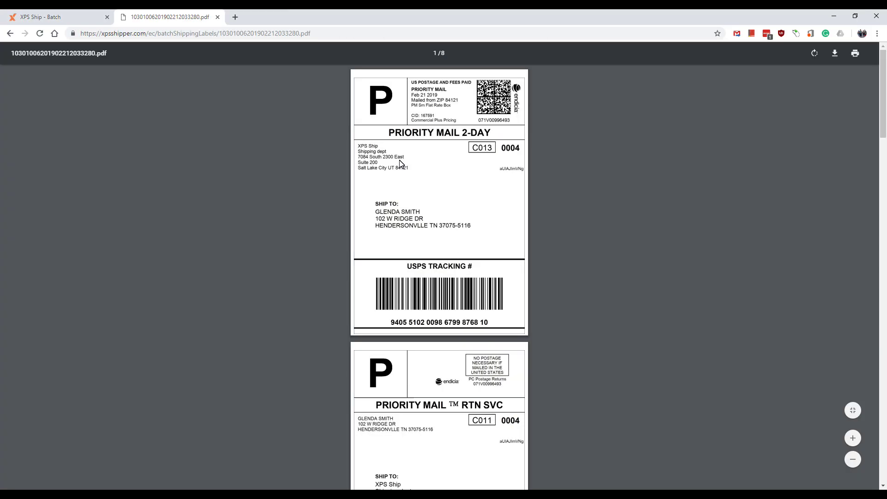
scroll(471, 252, "down", 3)
scroll(416, 291, "down", 6)
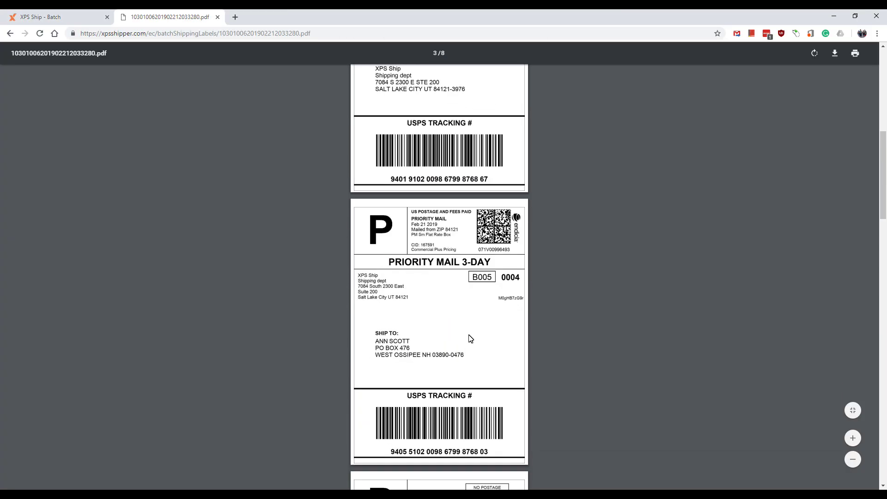
scroll(452, 323, "down", 7)
scroll(430, 328, "down", 4)
scroll(424, 342, "down", 10)
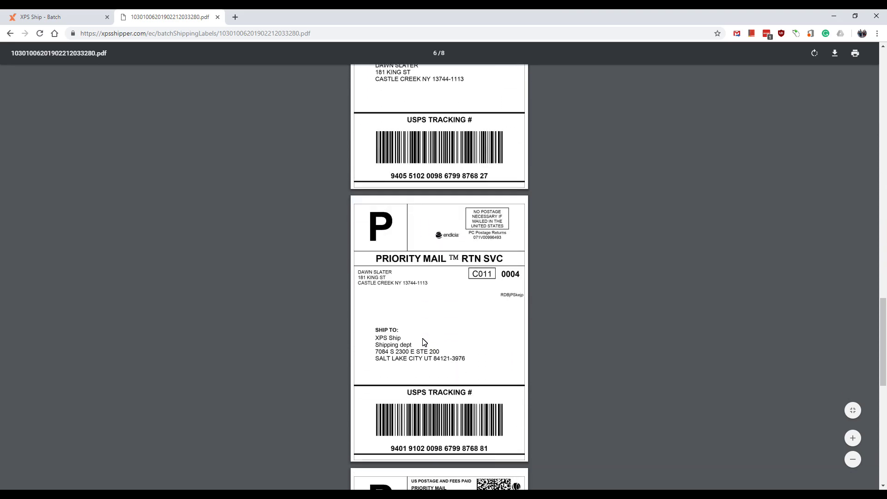
scroll(424, 342, "down", 2)
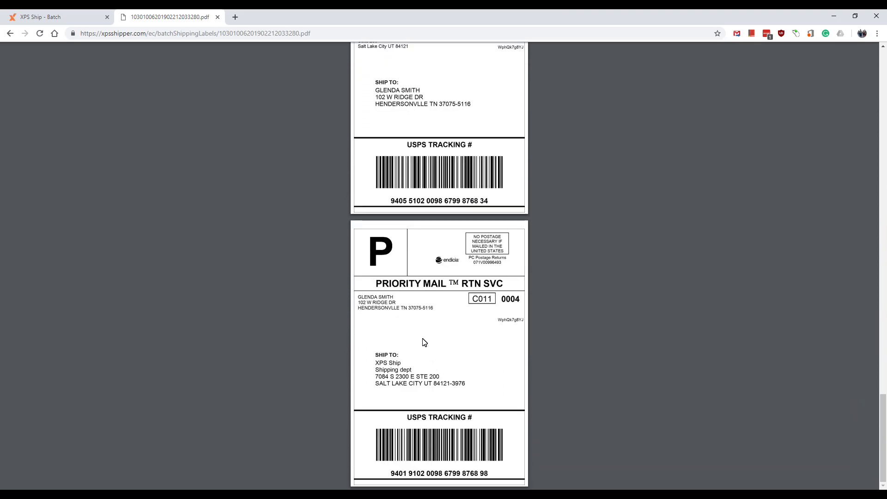